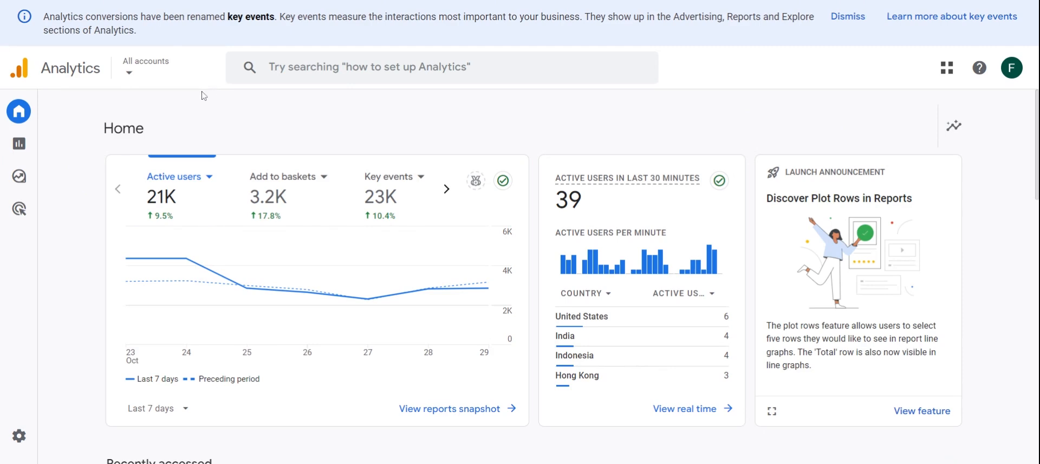
Create a new blank exploration from the Explorations page.
mouse_move(22, 175)
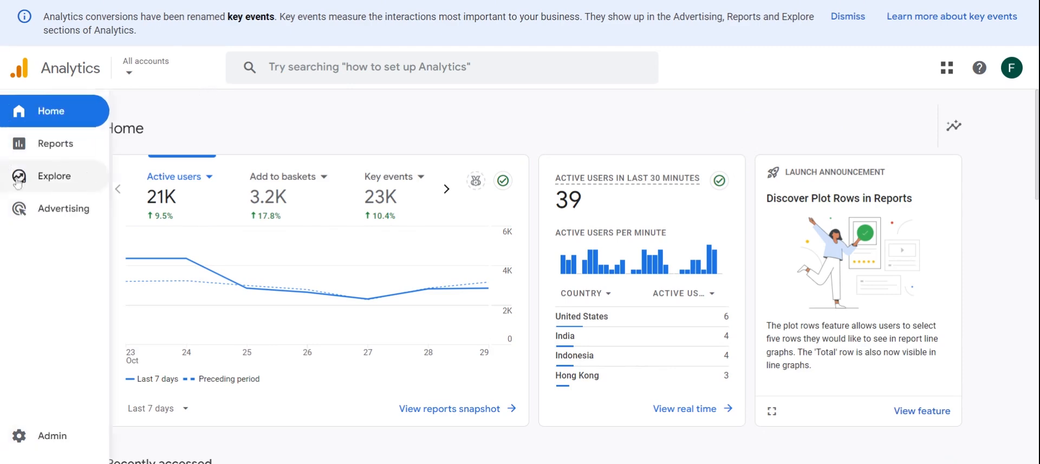
left_click(45, 179)
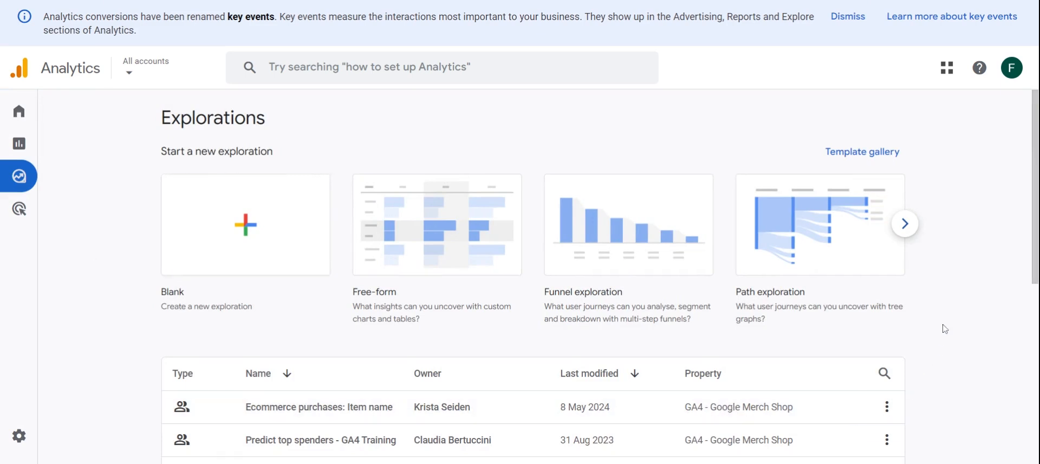
left_click(232, 231)
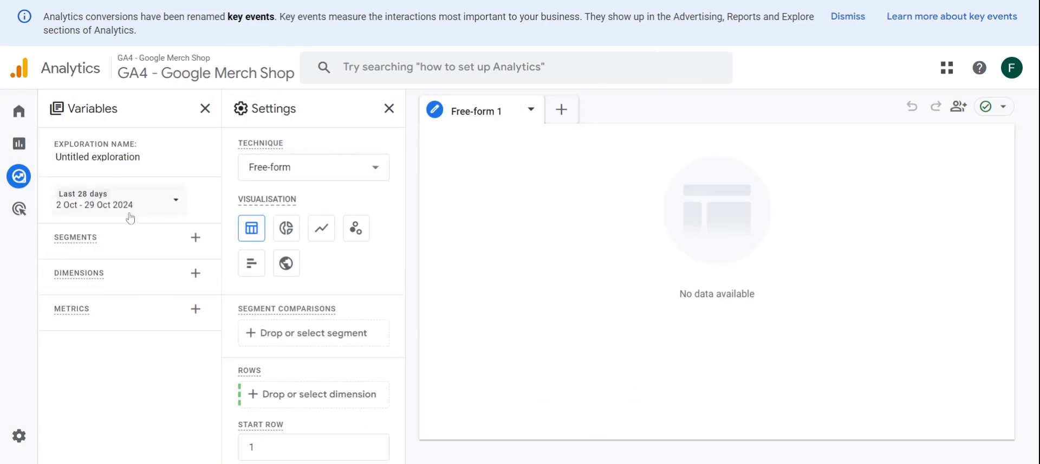
Rename the untitled exploration as "Email Marketing Report".
left_click(116, 157)
double_click(116, 157)
key("ctrl+a")
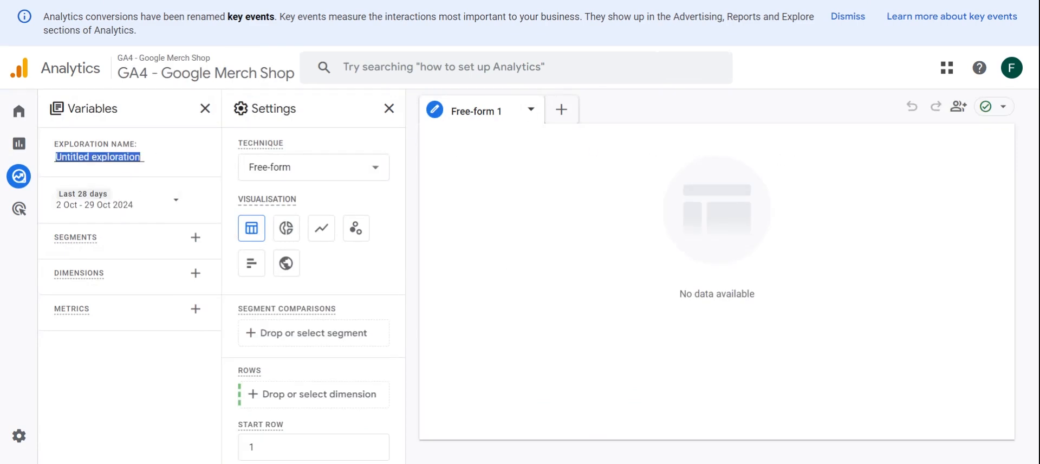
type("Email")
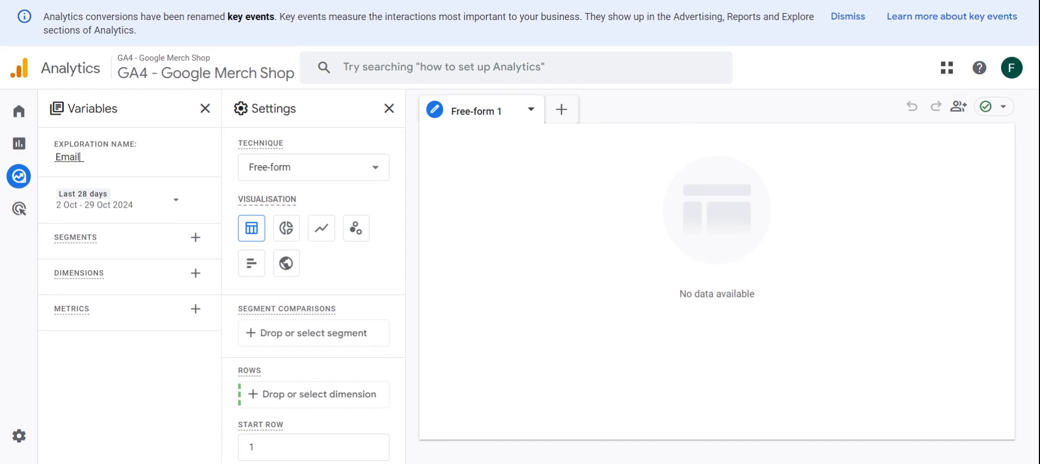
type(" Marketing Report")
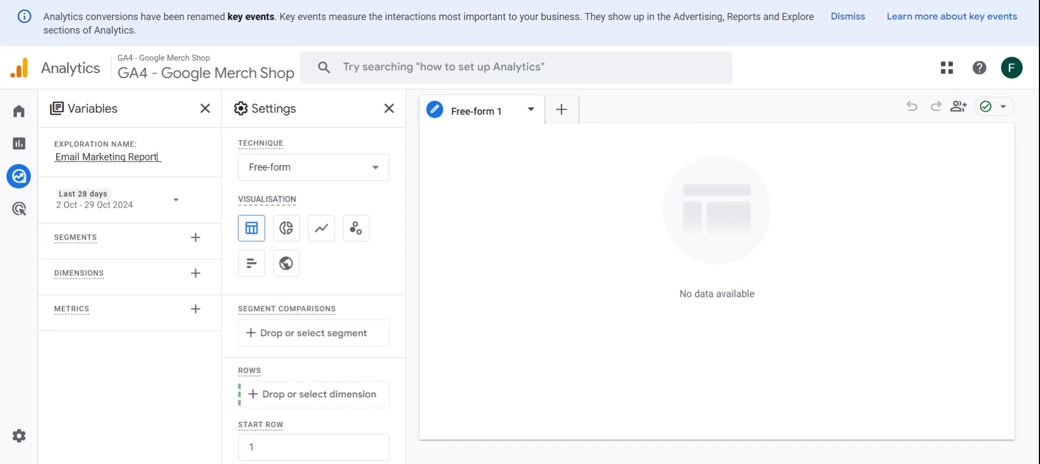
left_click(221, 188)
Find the Session default channel group dimension with the search term "channel" and add it to the exploration's variables.
left_click(195, 273)
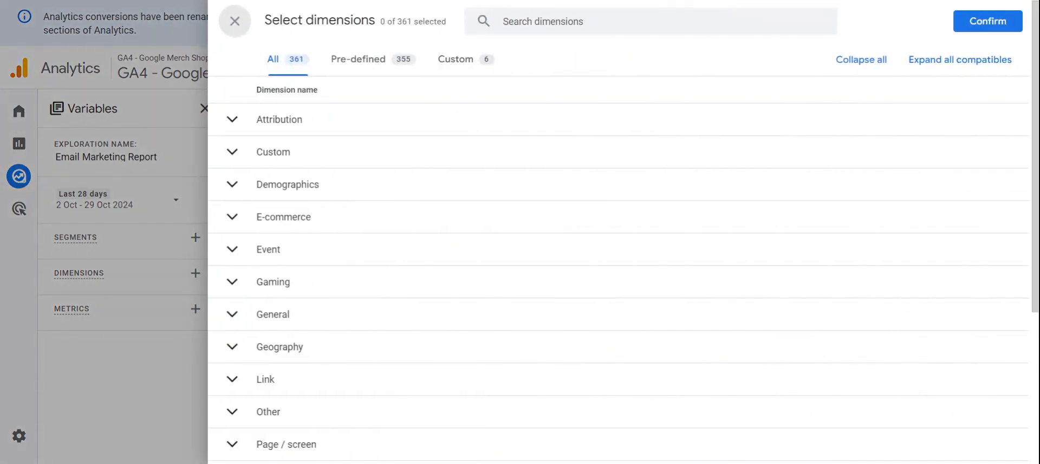
type("chan")
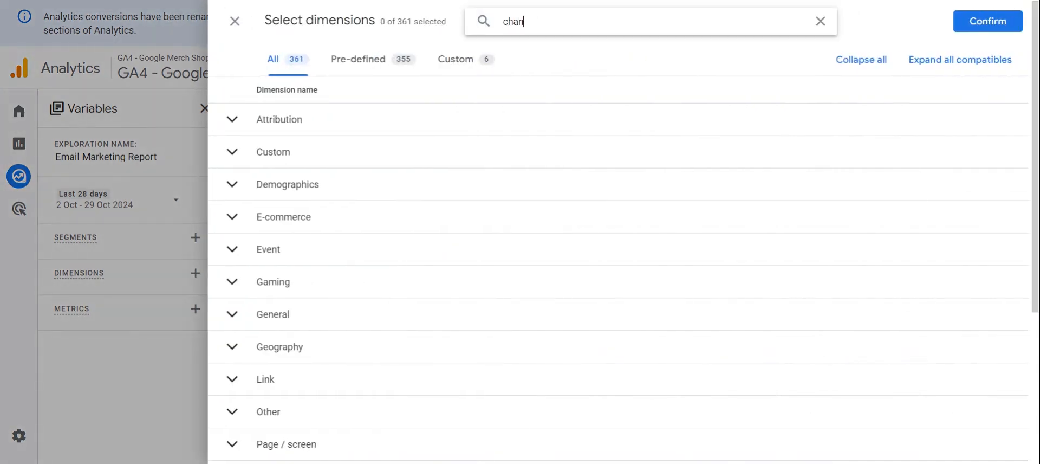
type("nel")
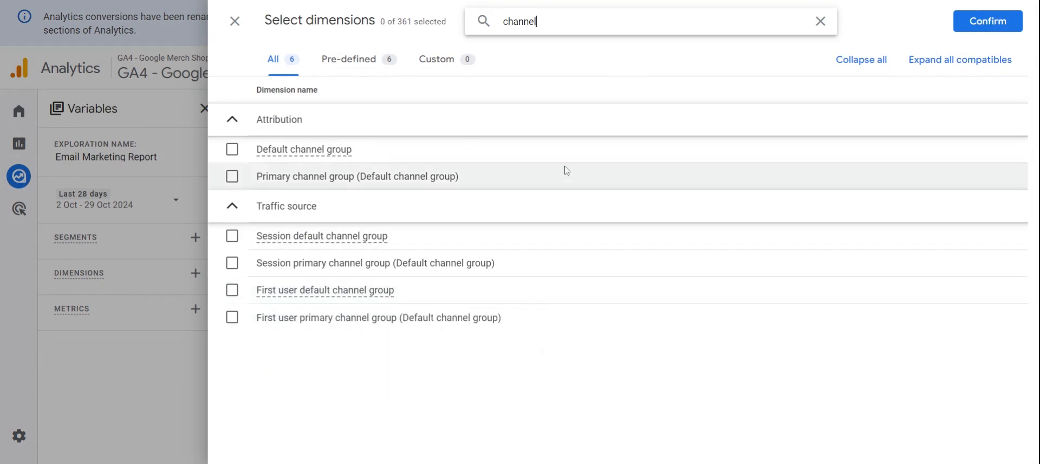
left_click(232, 236)
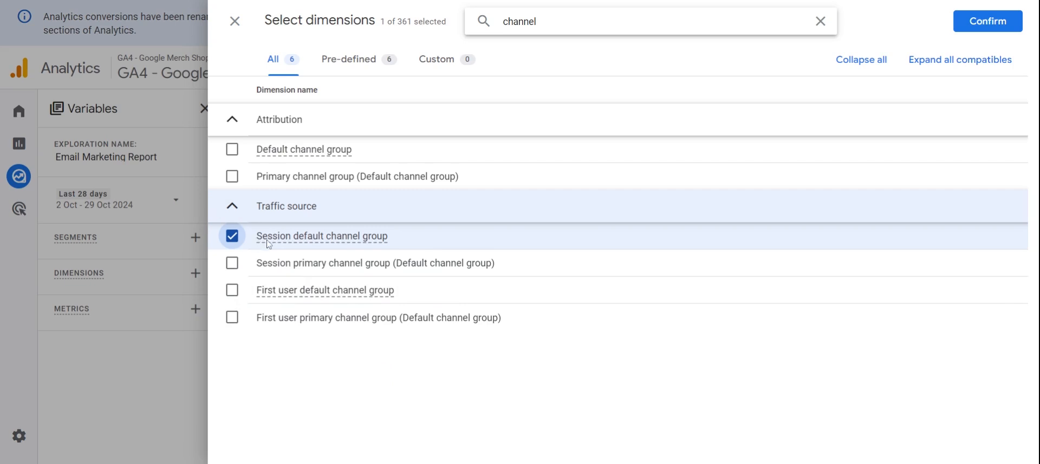
mouse_move(269, 244)
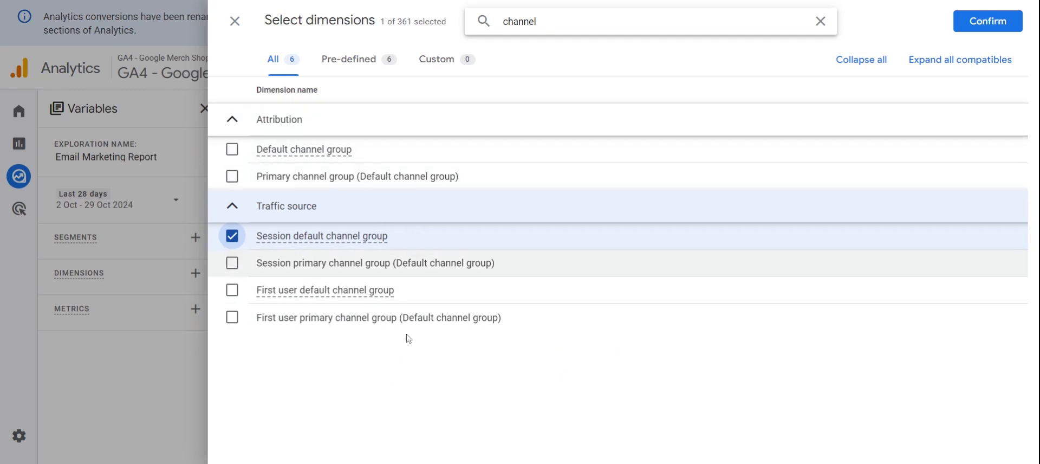
left_click(987, 27)
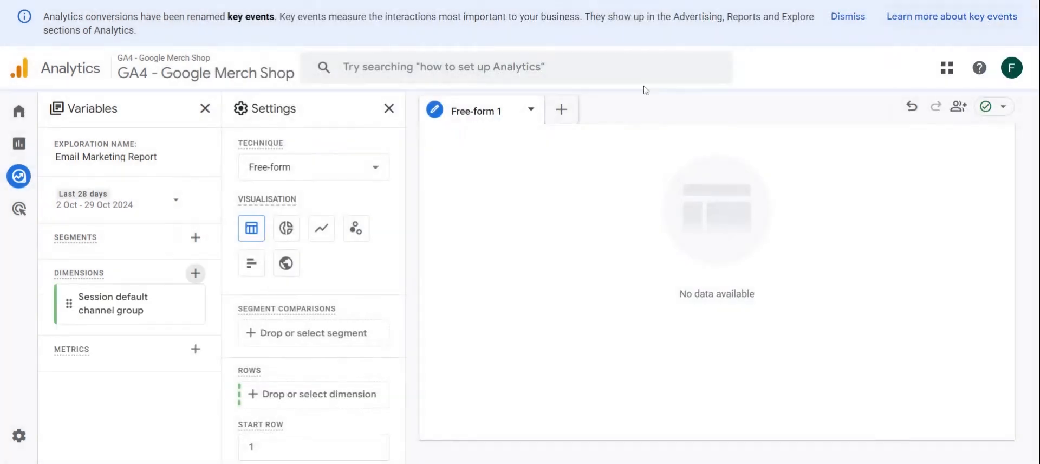
Reopen the dimension selection, search for "source" and select Session source/medium under Traffic source.
left_click(194, 272)
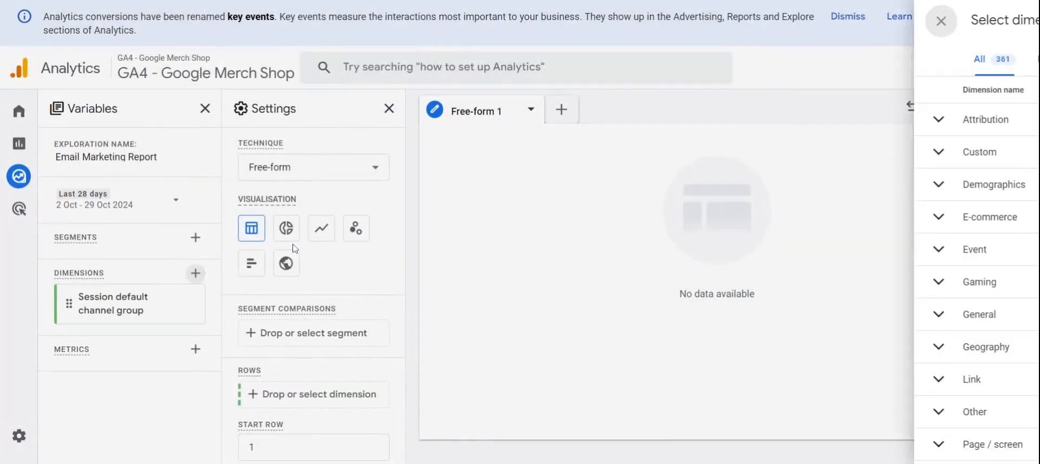
type("source")
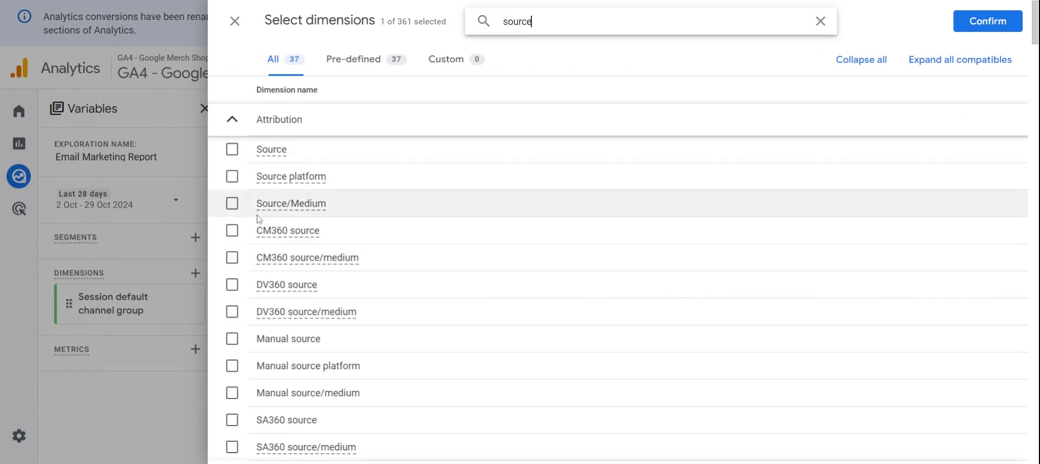
scroll(240, 243, "down", 7)
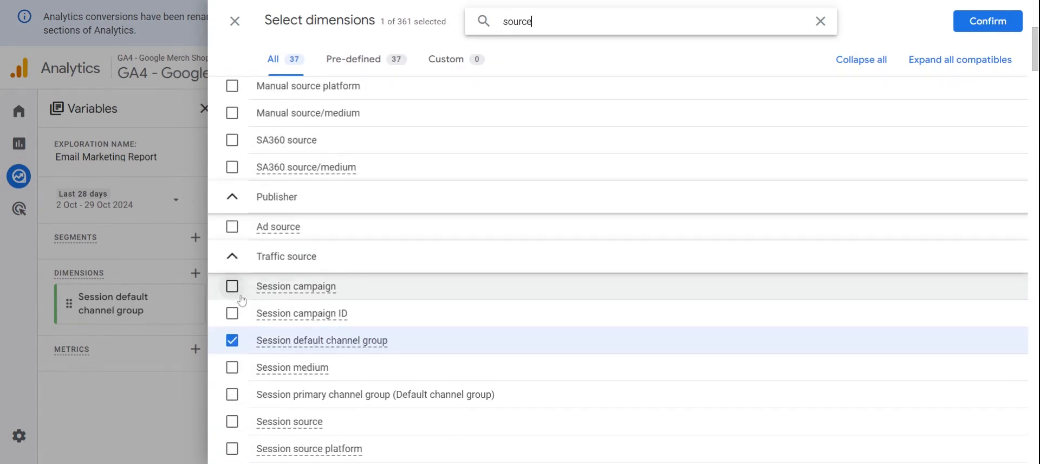
left_click(232, 349)
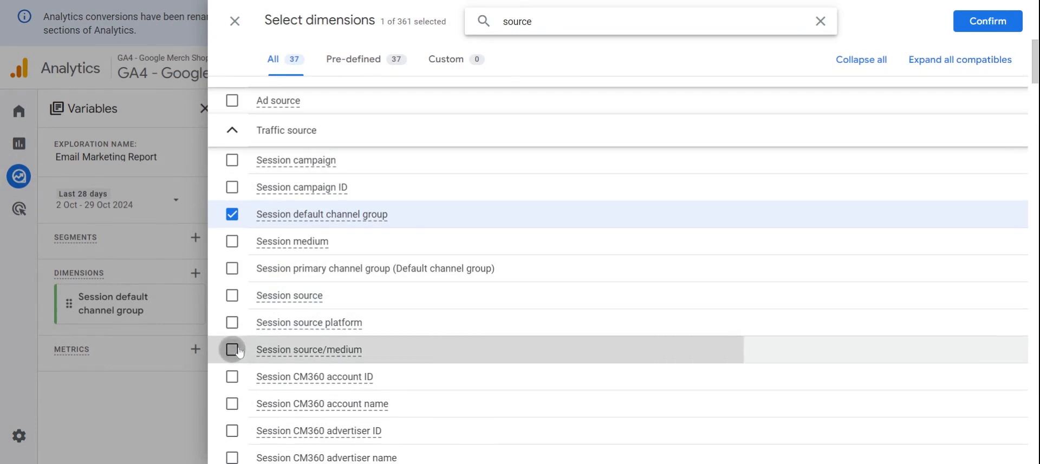
scroll(233, 349, "down", 1)
Search the dimensions for "session ca", select Session campaign and confirm the chosen dimensions.
double_click(532, 21)
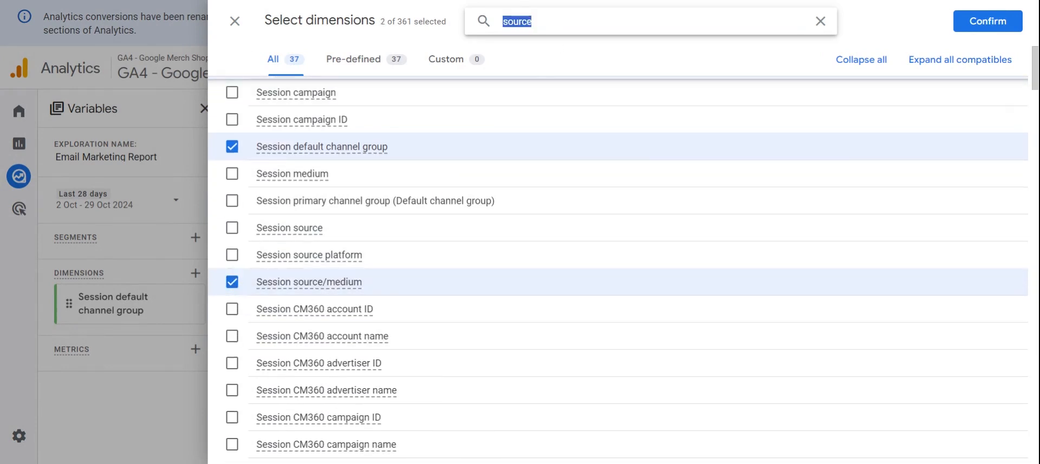
type("session")
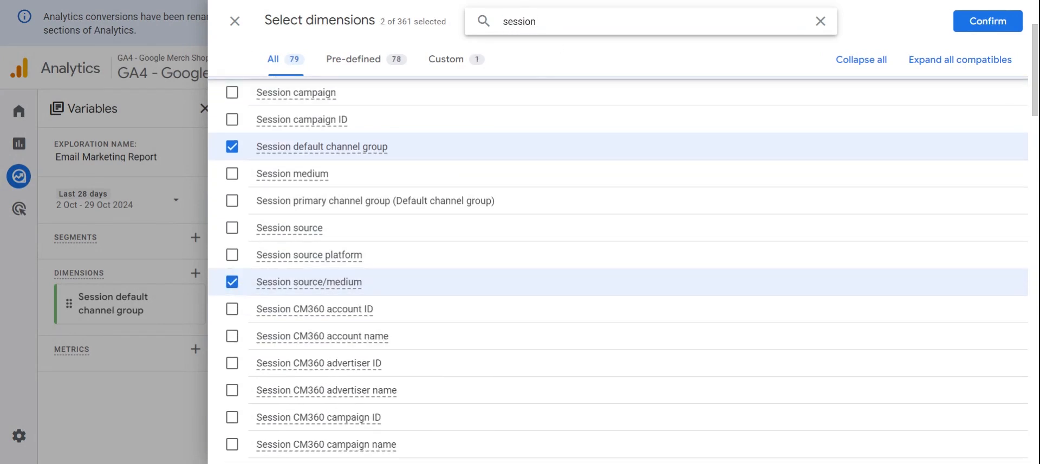
type(" ca")
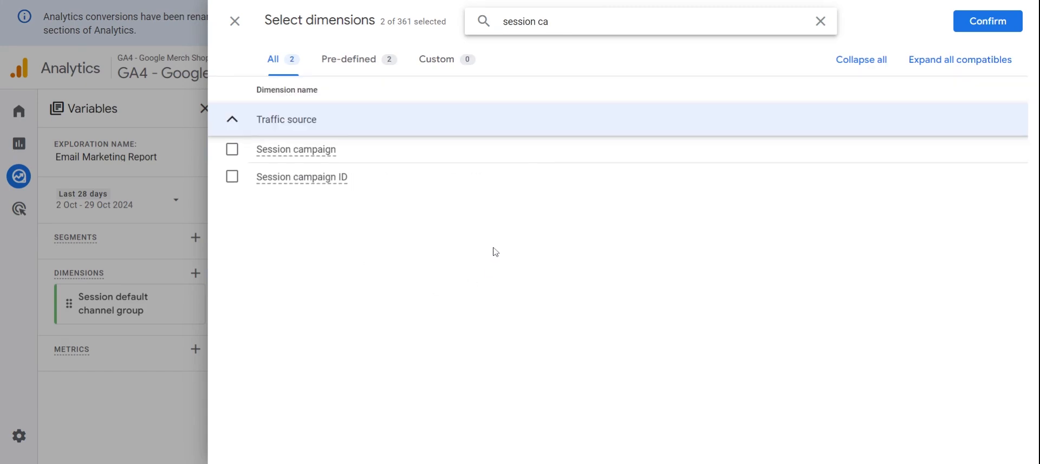
left_click(232, 150)
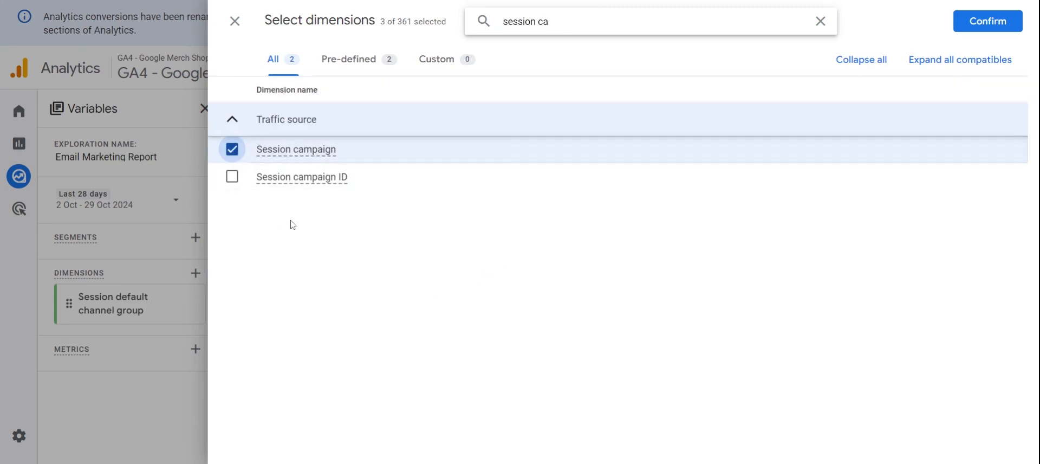
left_click(992, 22)
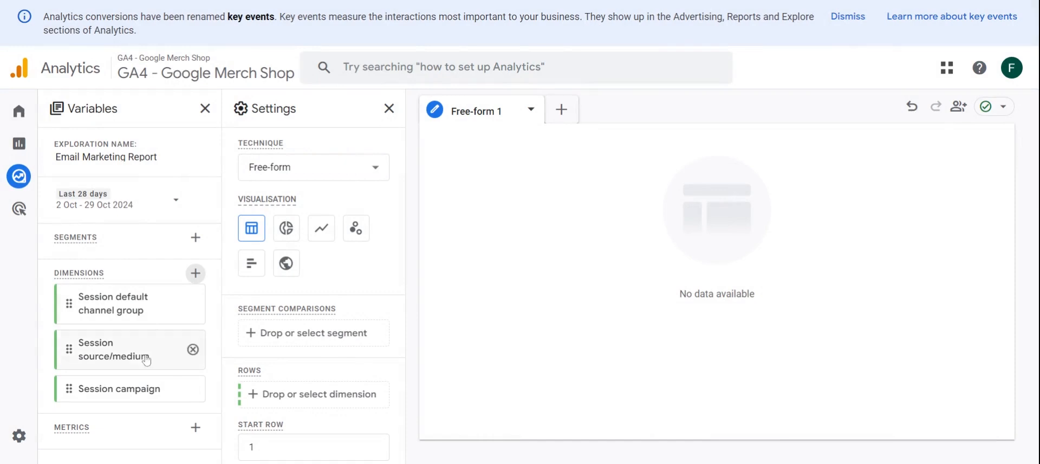
Search the metrics for "sessions" and "engagement", selecting Sessions and Engagement rate.
left_click(195, 427)
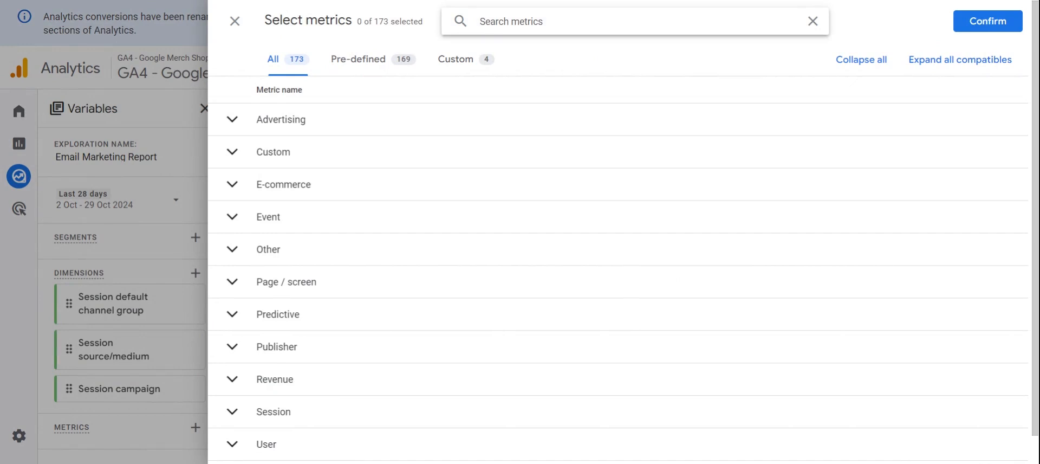
type("sessions")
left_click(232, 203)
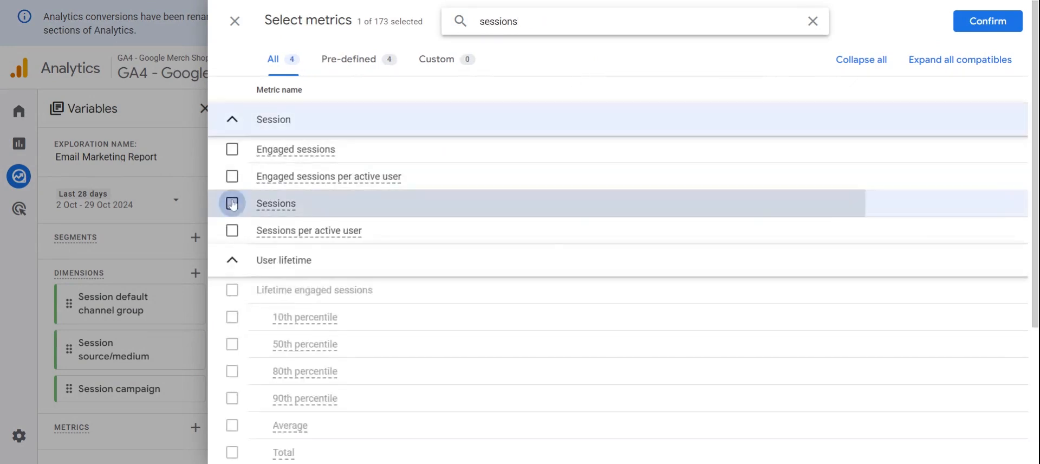
key("ctrl+a")
type("engag")
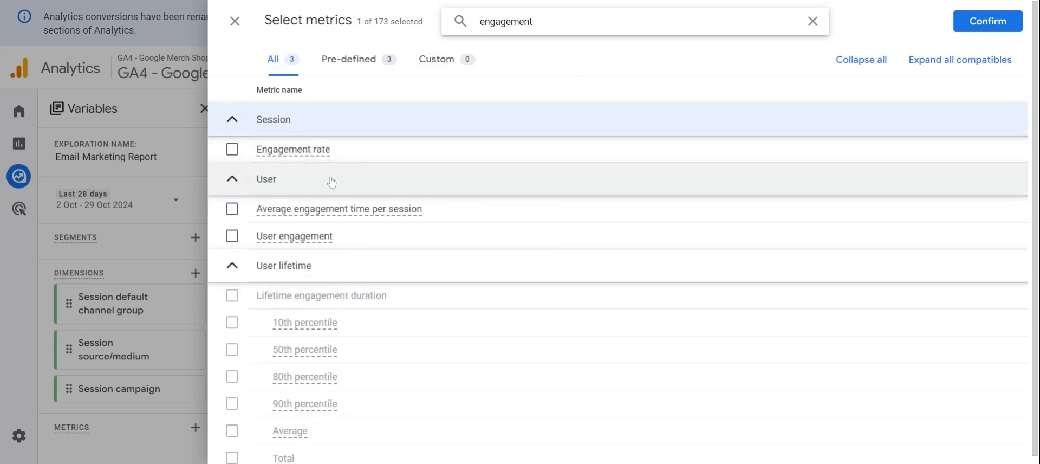
left_click(233, 149)
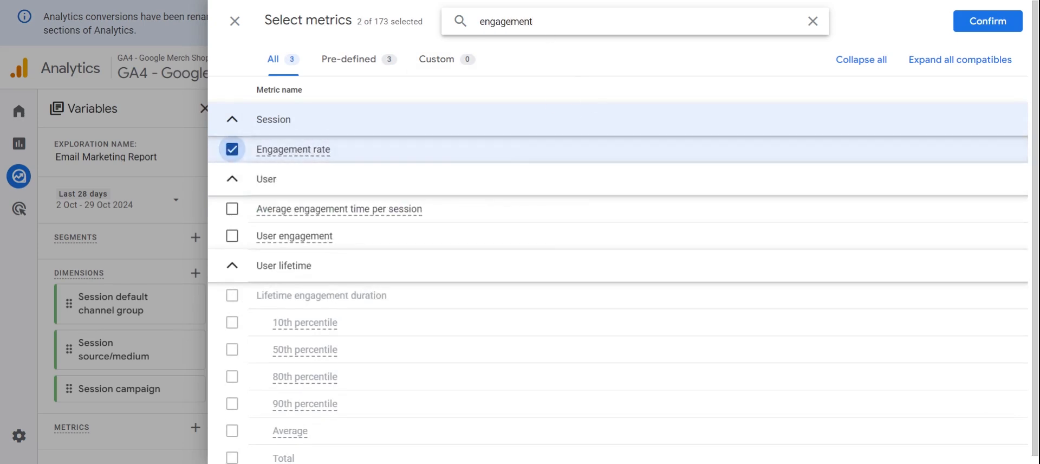
Replace the metric search with "purchases" and select the Purchases metric.
left_click(534, 22)
key("ctrl+a")
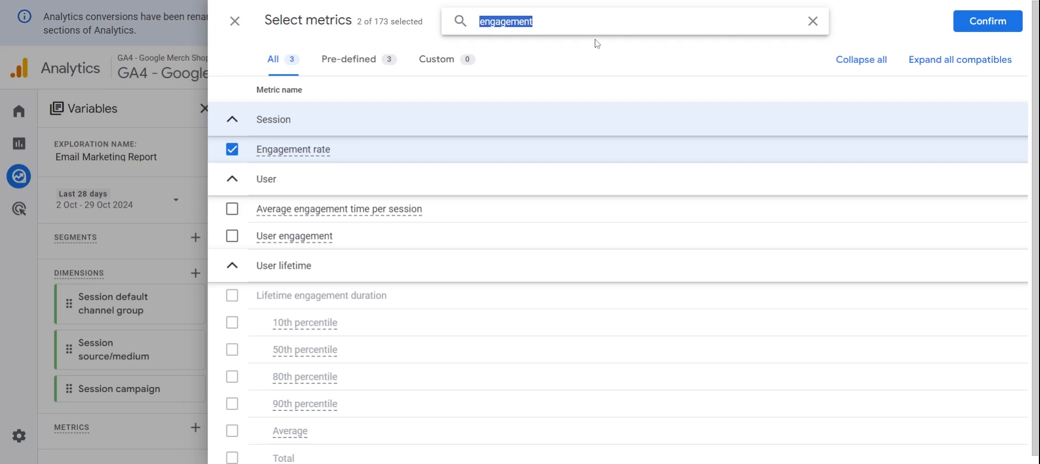
key("BackSpace")
type("purchases")
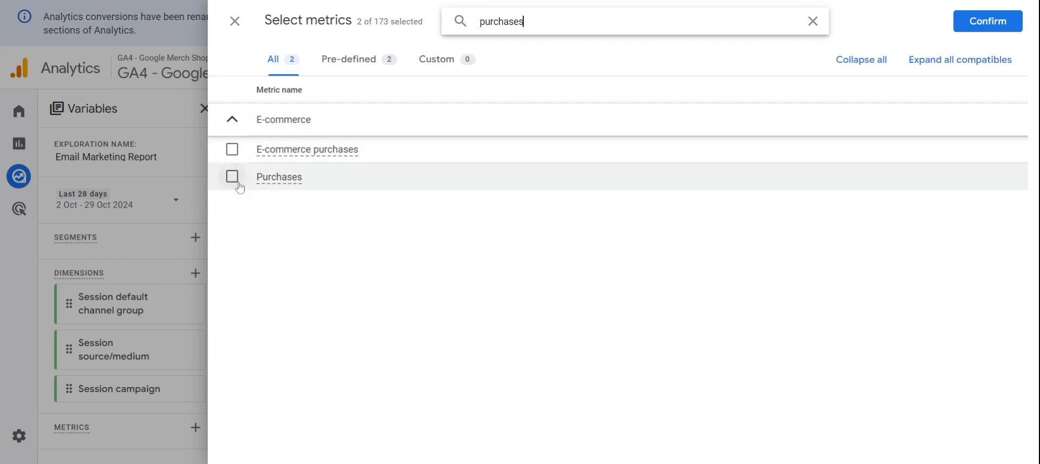
left_click(232, 177)
Search the metrics for "revenue", select Purchase revenue and confirm the chosen metrics.
key("ctrl+a")
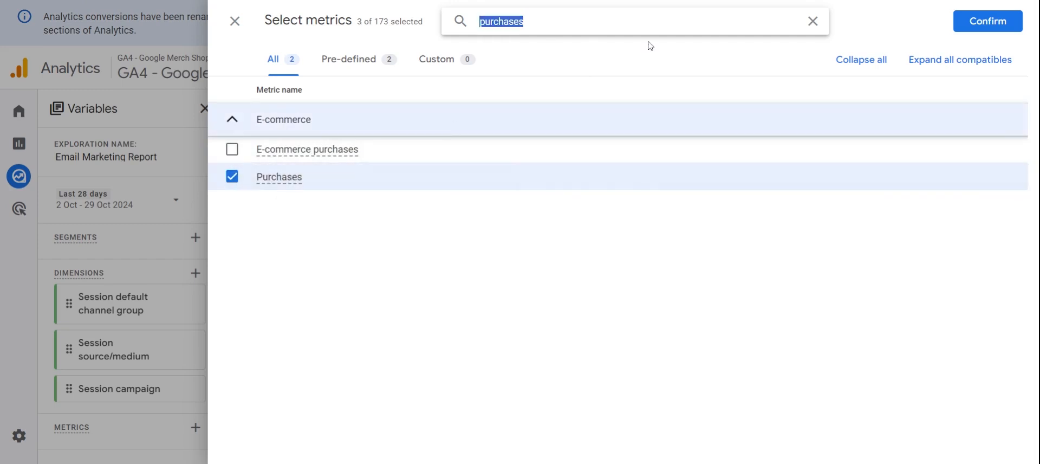
type("re")
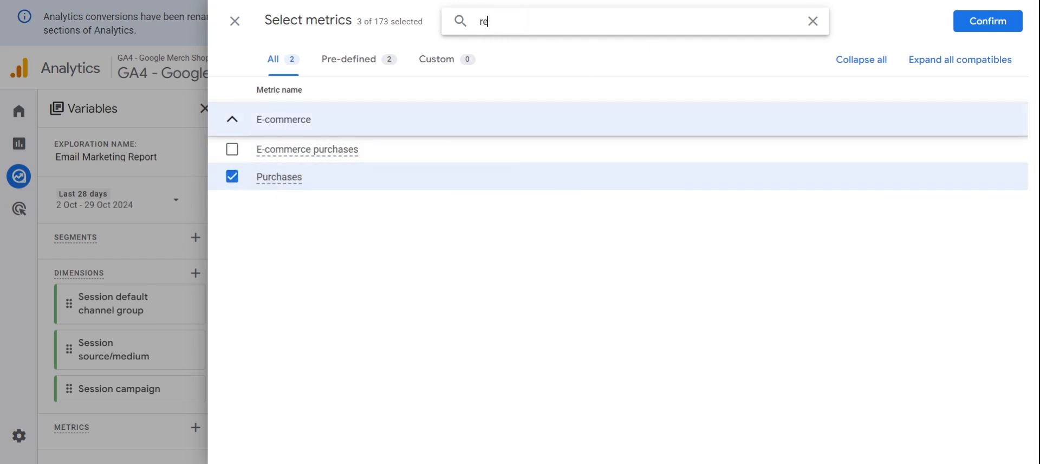
type("venue")
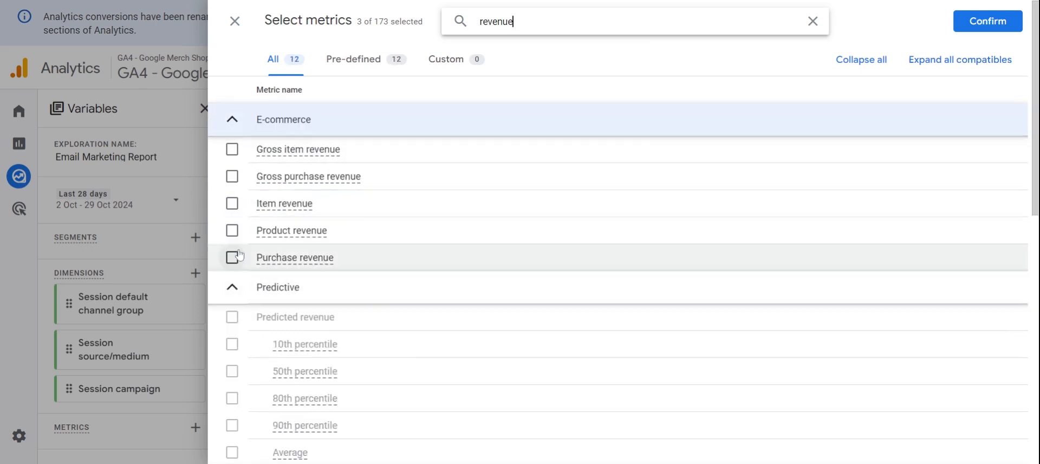
left_click(379, 257)
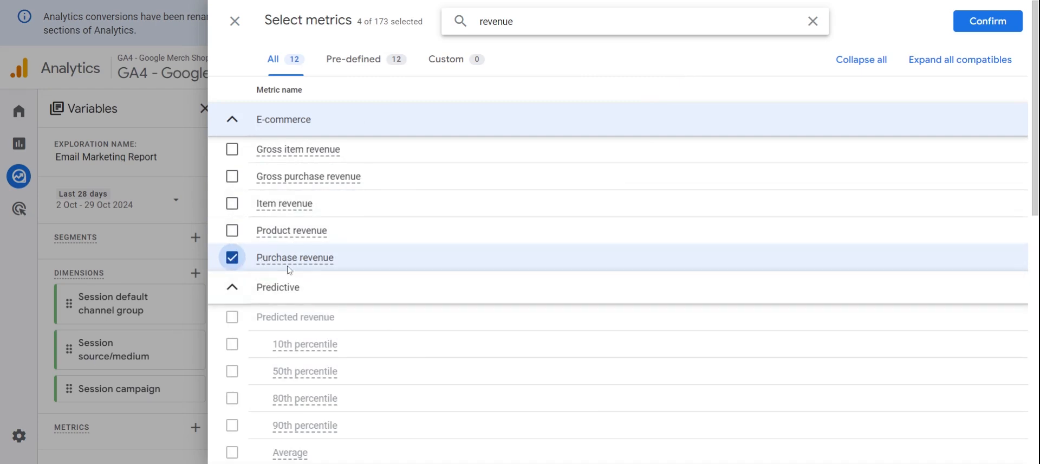
mouse_move(509, 269)
left_click(988, 22)
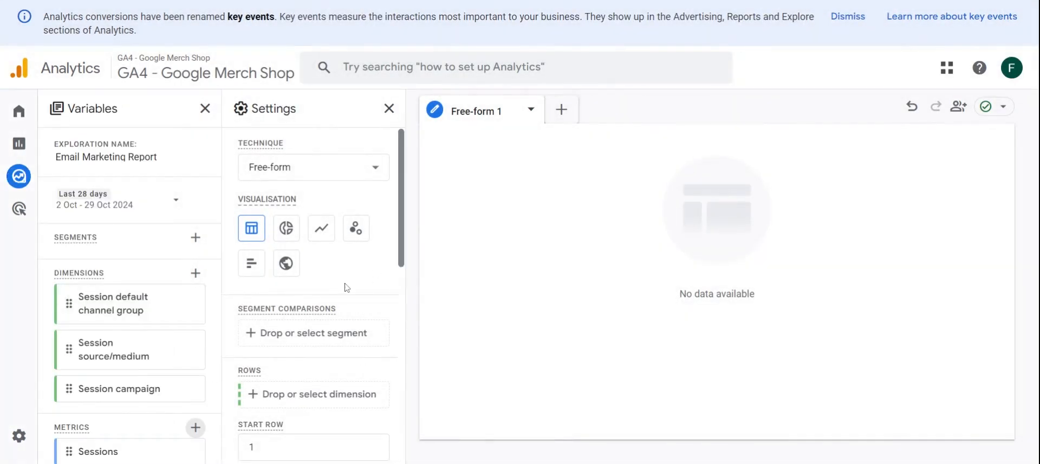
Add the Session source/medium and Session campaign dimensions to the rows of the free-form table.
scroll(347, 287, "down", 3)
scroll(157, 274, "down", 2)
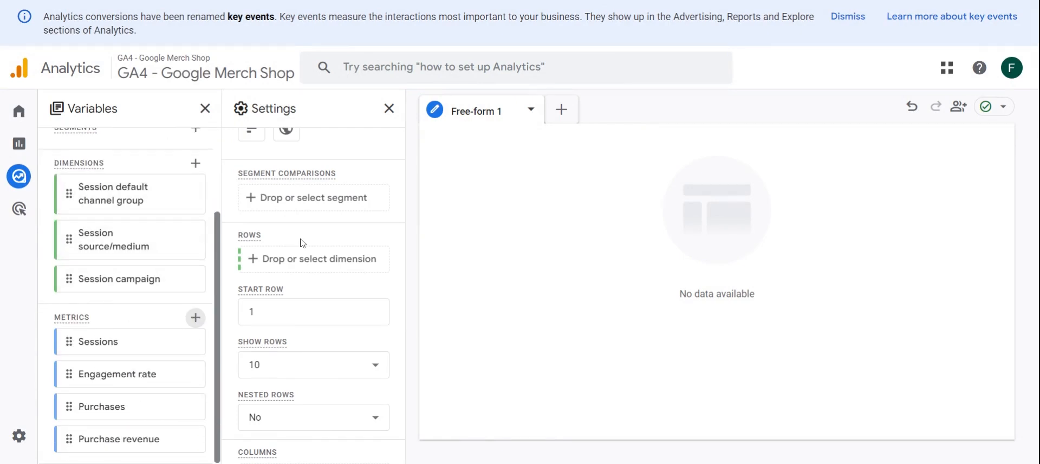
double_click(99, 248)
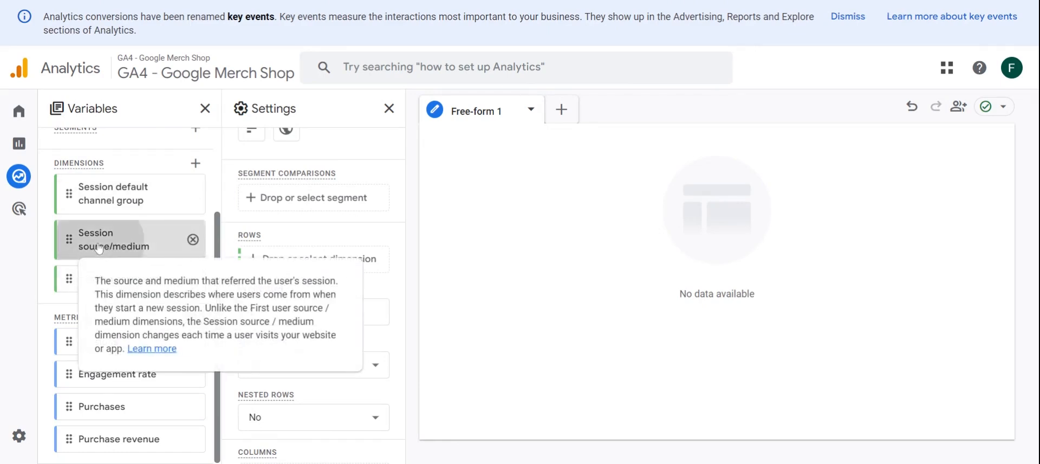
double_click(75, 279)
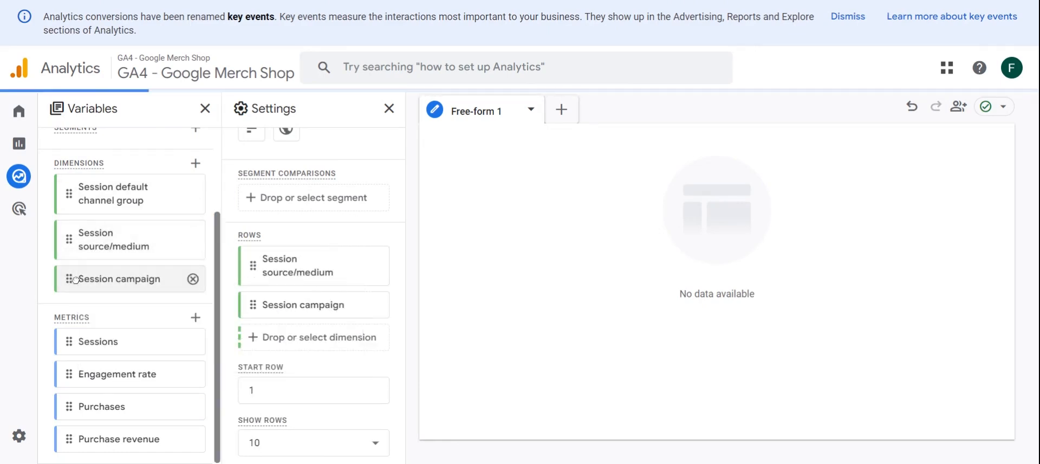
Add the Sessions, Engagement rate and Purchases metrics to the values of the free-form table.
double_click(114, 341)
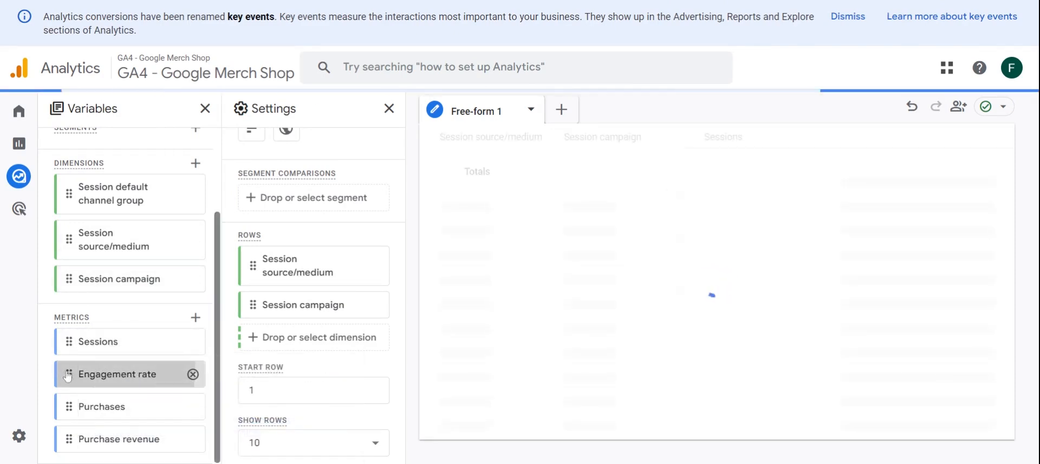
double_click(68, 375)
double_click(81, 406)
double_click(81, 439)
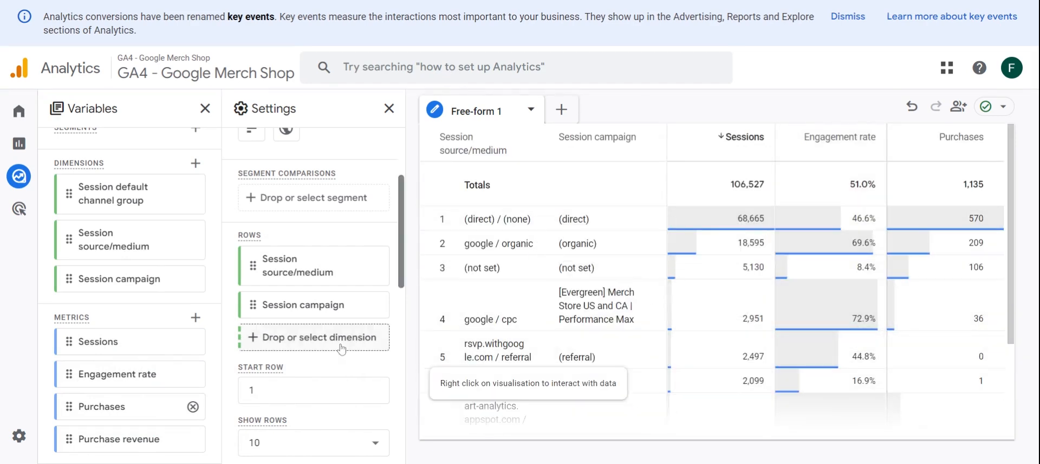
Start a new table filter based on the Session default channel group dimension.
scroll(325, 249, "up", 3)
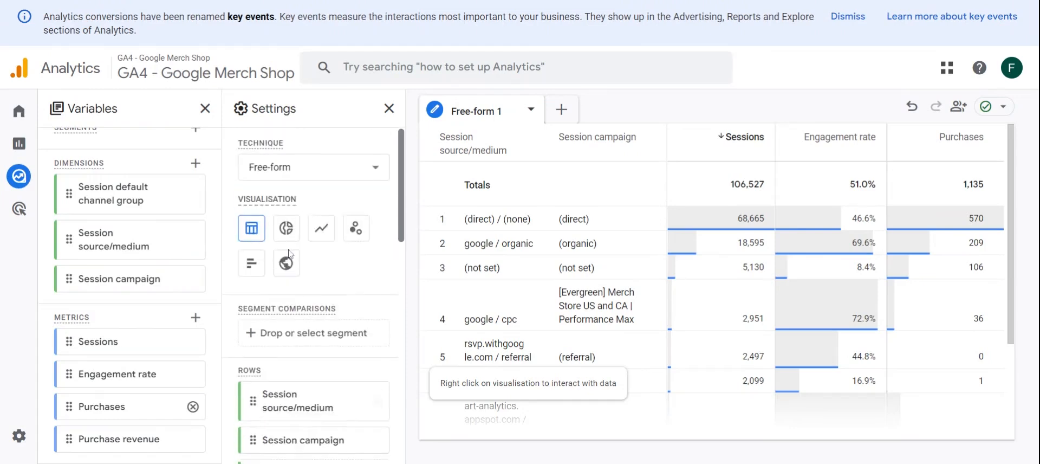
scroll(337, 293, "down", 10)
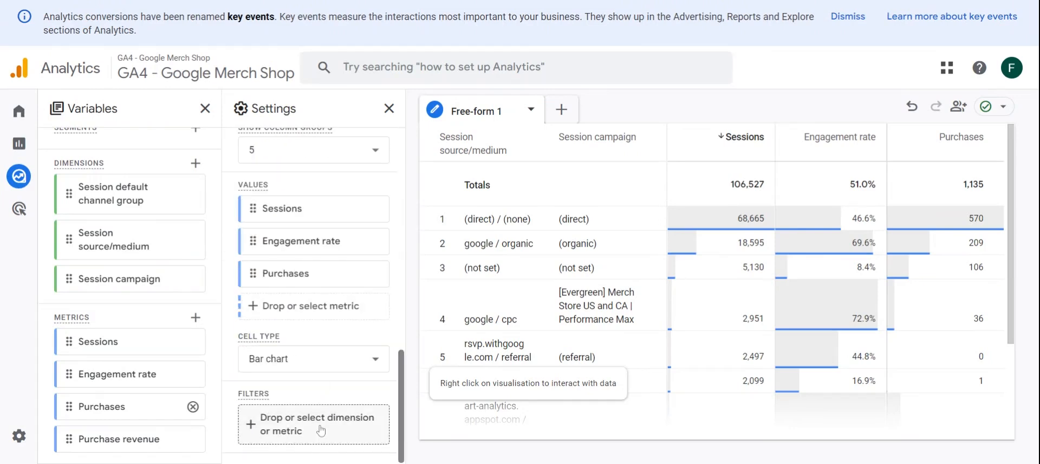
left_click(321, 429)
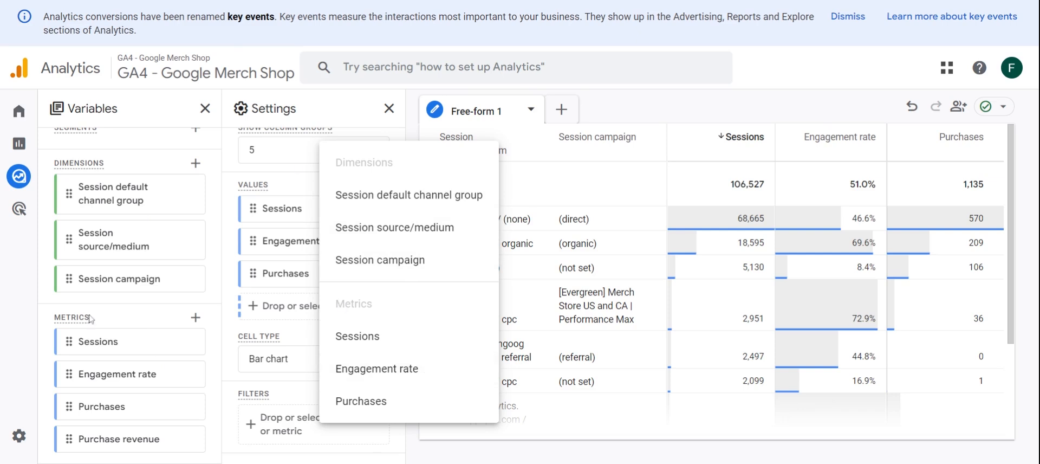
left_click(428, 205)
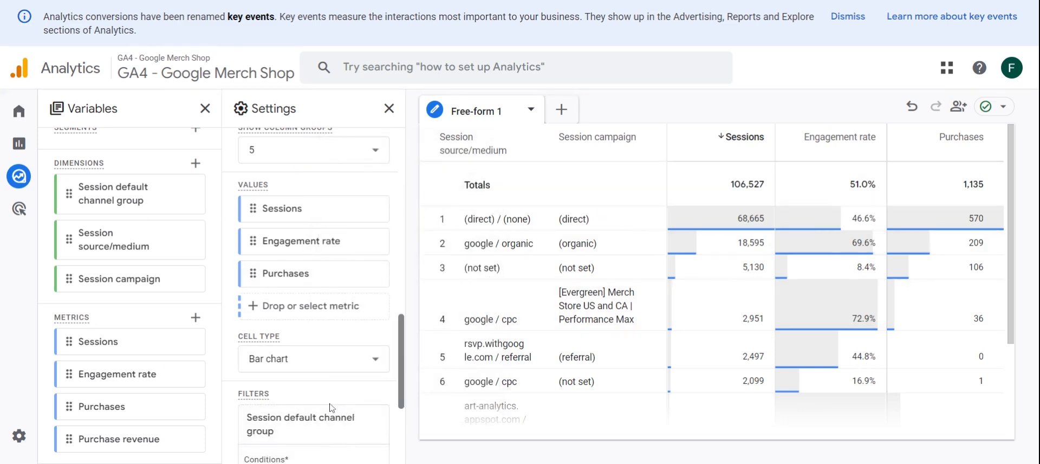
scroll(327, 379, "down", 3)
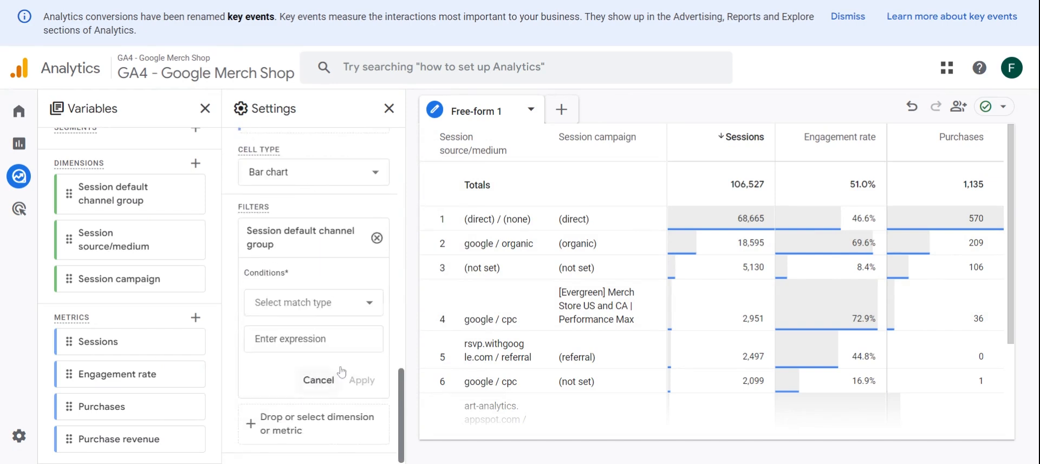
Set the Session default channel group filter's condition to exactly matches Email.
left_click(327, 314)
left_click(325, 130)
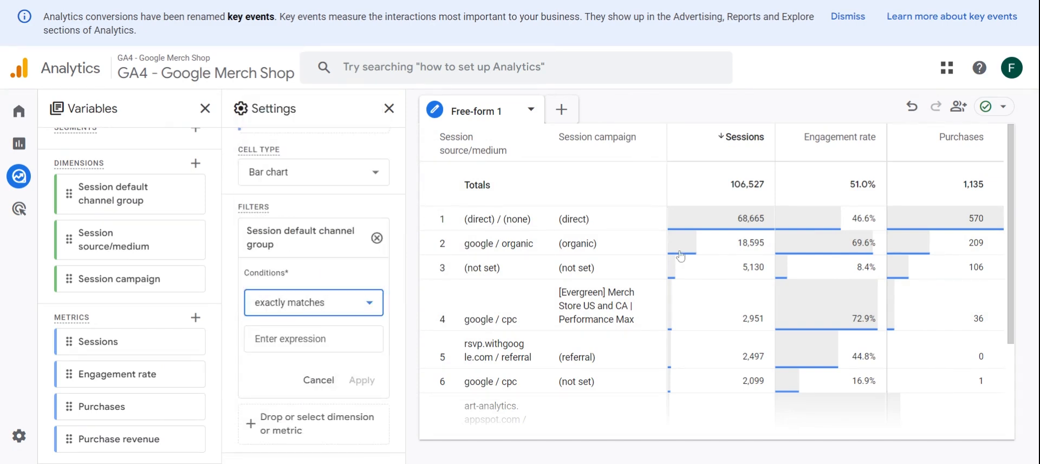
left_click(313, 338)
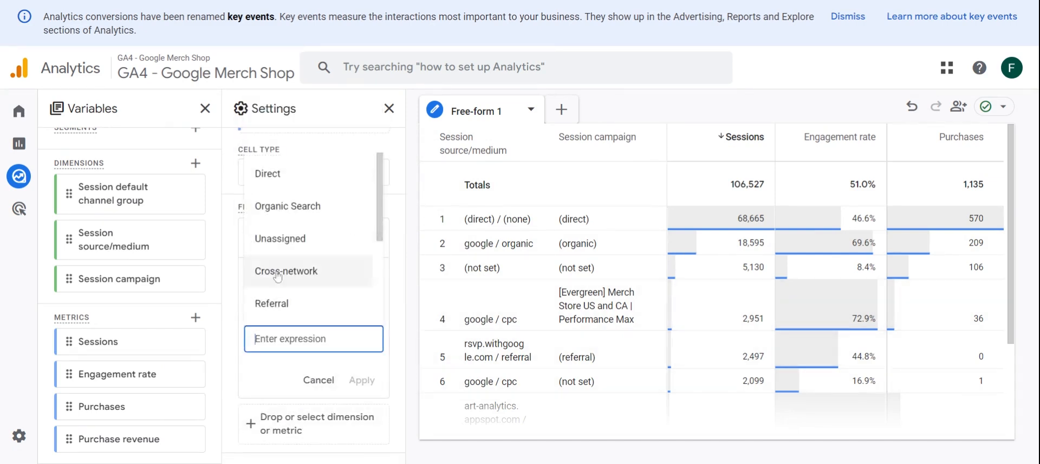
scroll(279, 260, "down", 2)
left_click(269, 196)
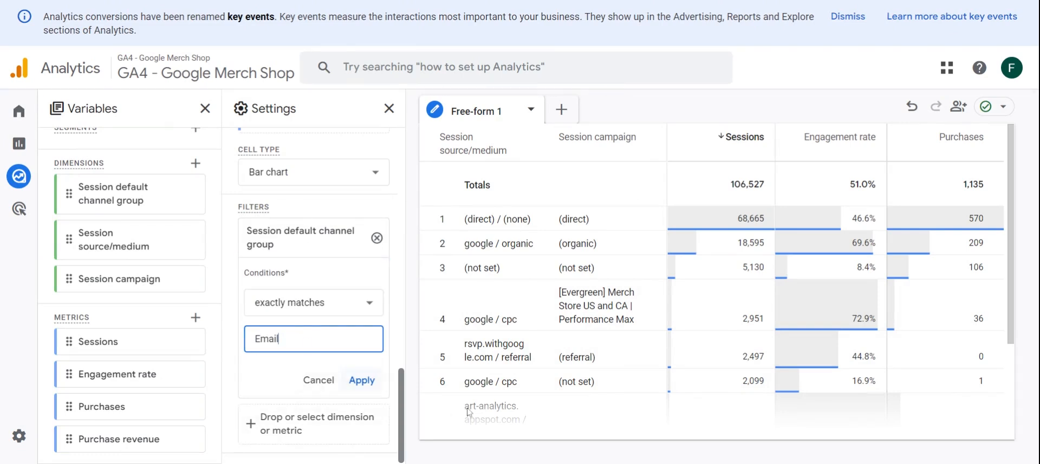
left_click(363, 384)
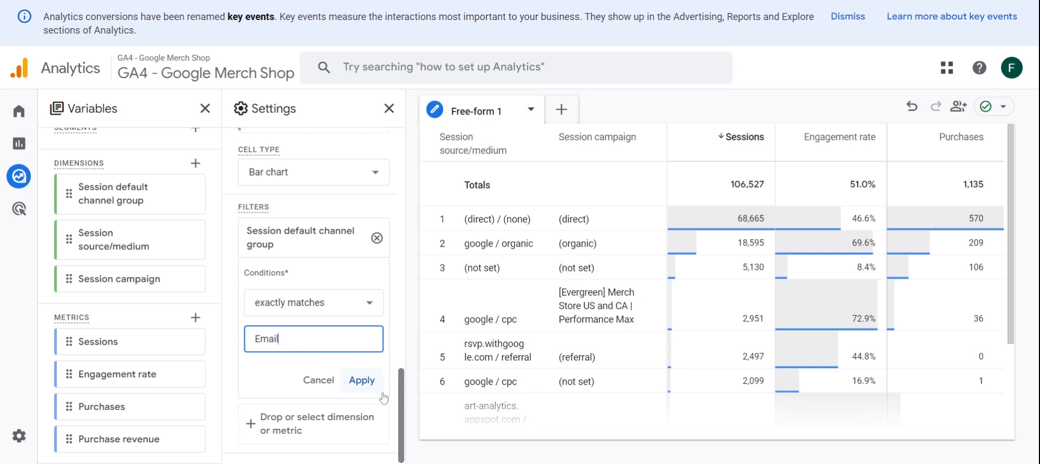
Review the filter's available match types, keep Email as the expression and apply the filter.
left_click(365, 307)
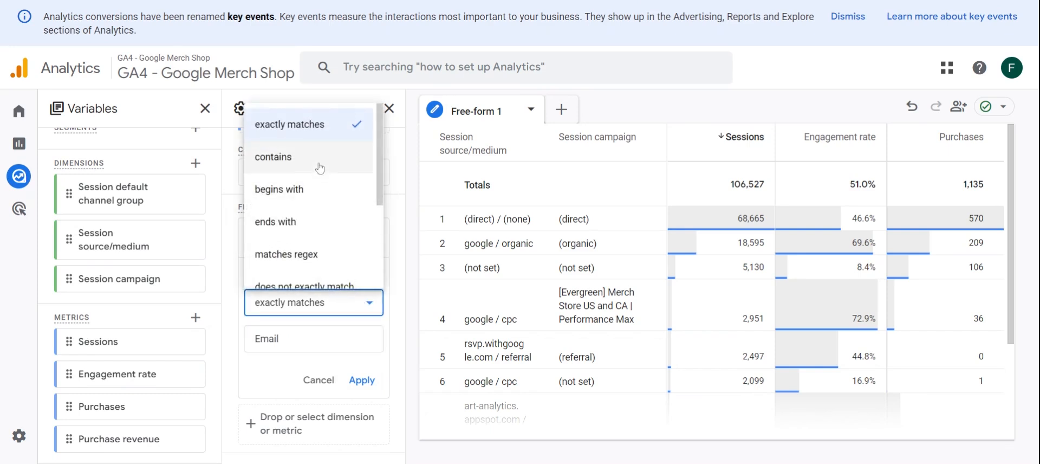
scroll(323, 179, "down", 3)
scroll(325, 162, "up", 3)
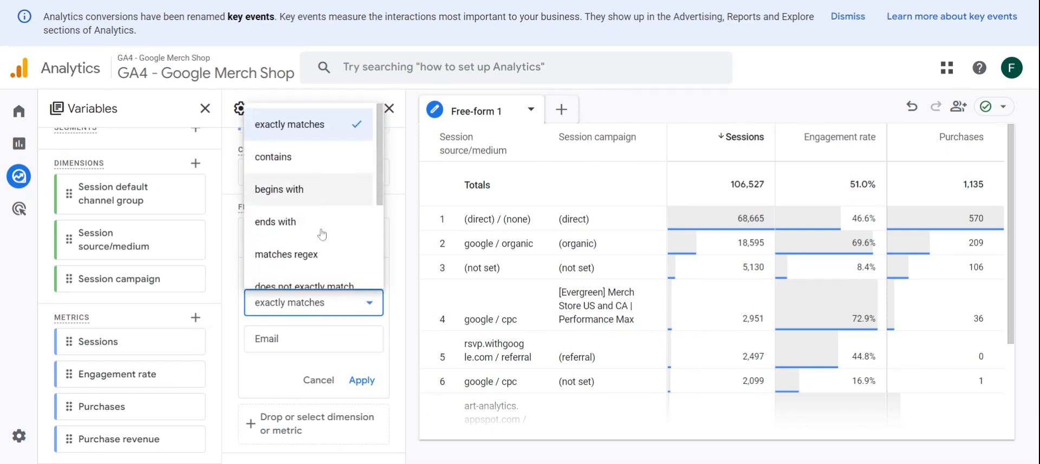
left_click(320, 347)
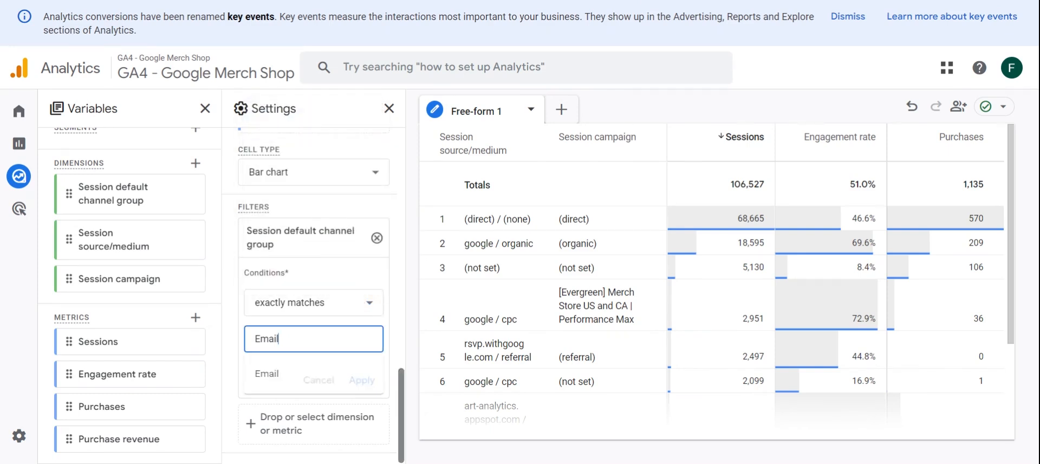
type("Email")
left_click(309, 378)
left_click(360, 380)
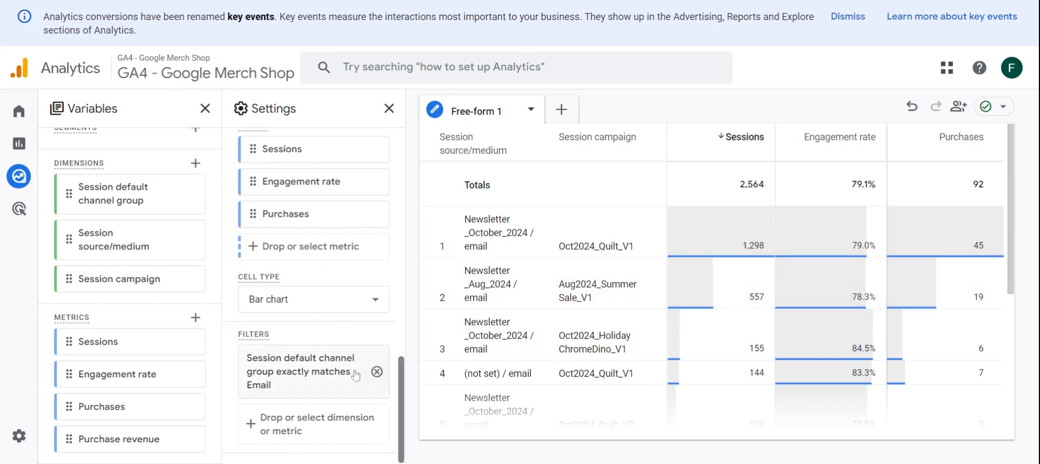
Examine the source/medium and campaign rows of the email-filtered table down to its last row.
scroll(704, 325, "down", 2)
scroll(704, 271, "up", 2)
mouse_move(740, 239)
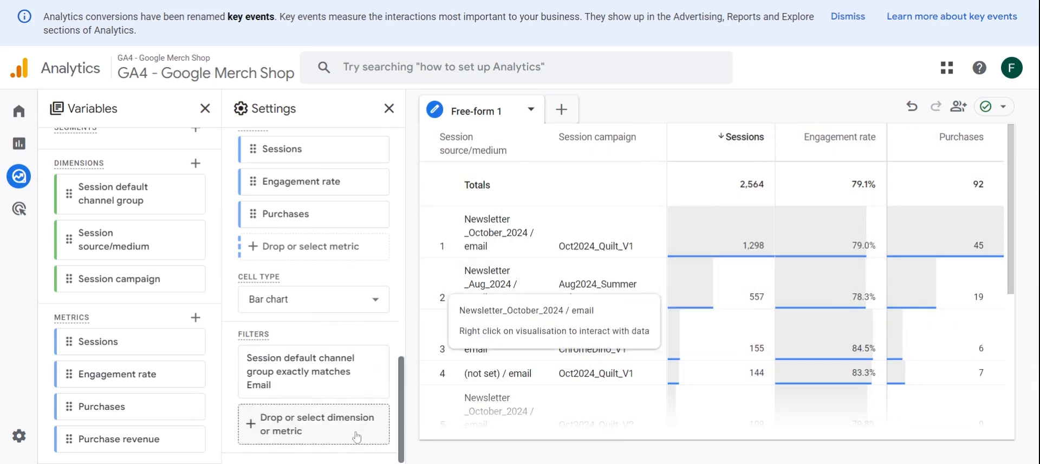
scroll(673, 325, "down", 1)
scroll(672, 347, "down", 4)
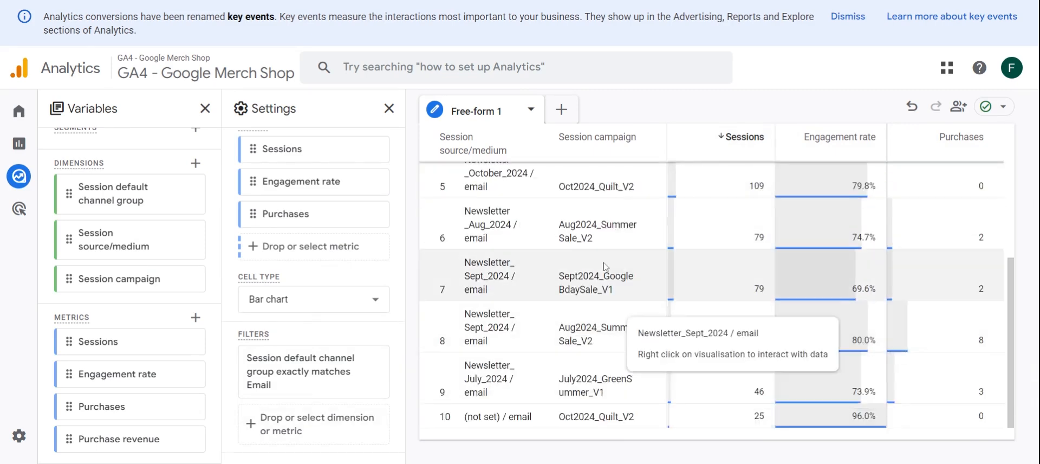
scroll(596, 322, "up", 4)
scroll(589, 320, "up", 1)
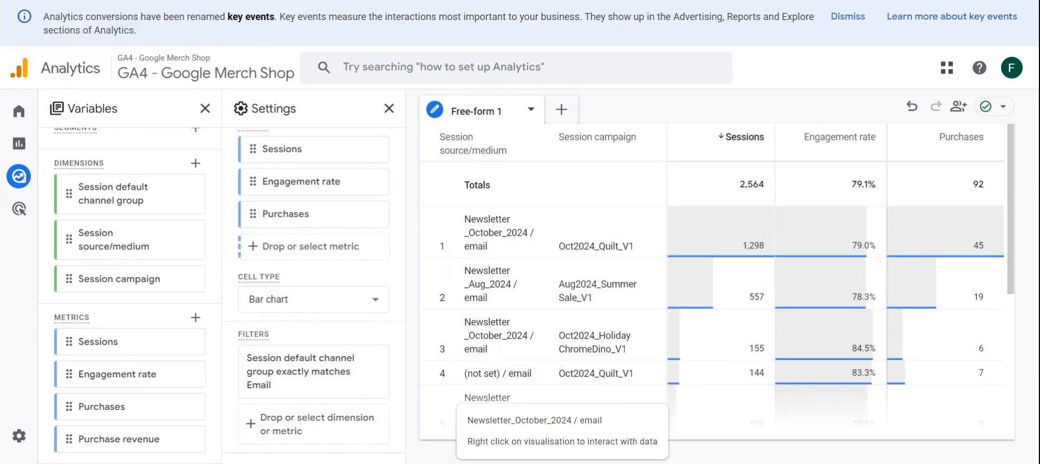
Try an additional filter where Session source/medium contains Newsletter, and remove it again.
left_click(293, 440)
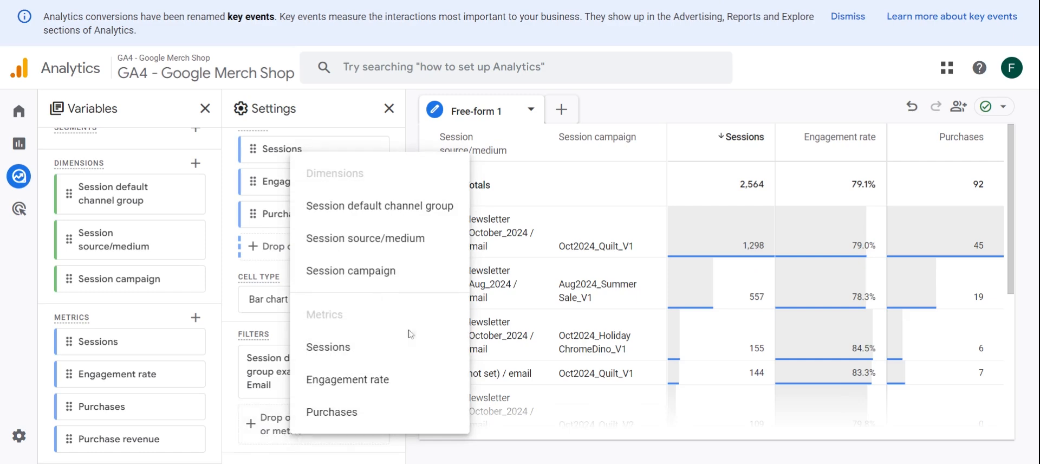
left_click(369, 241)
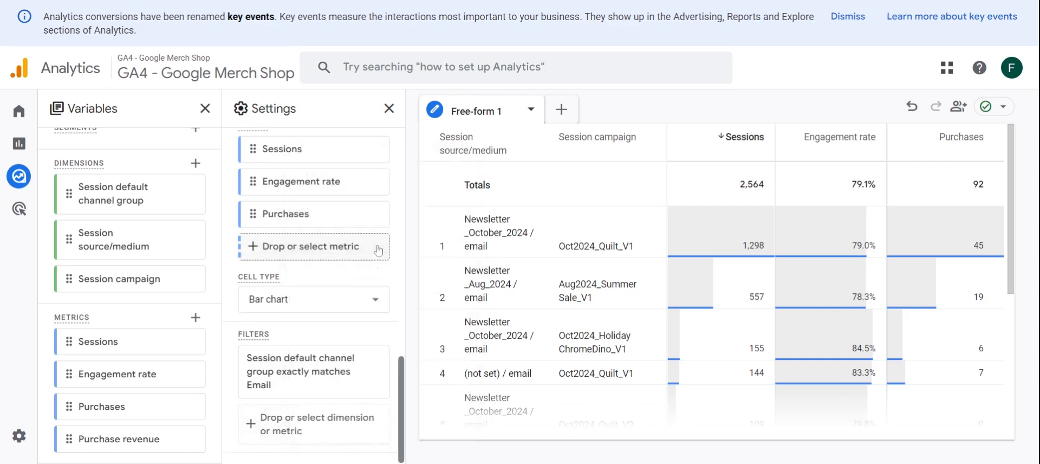
left_click(325, 303)
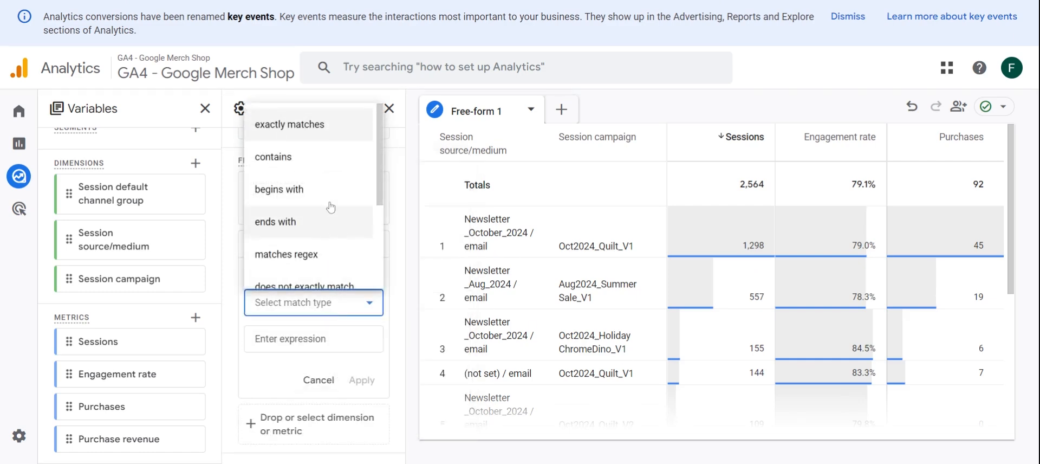
left_click(309, 174)
left_click(290, 339)
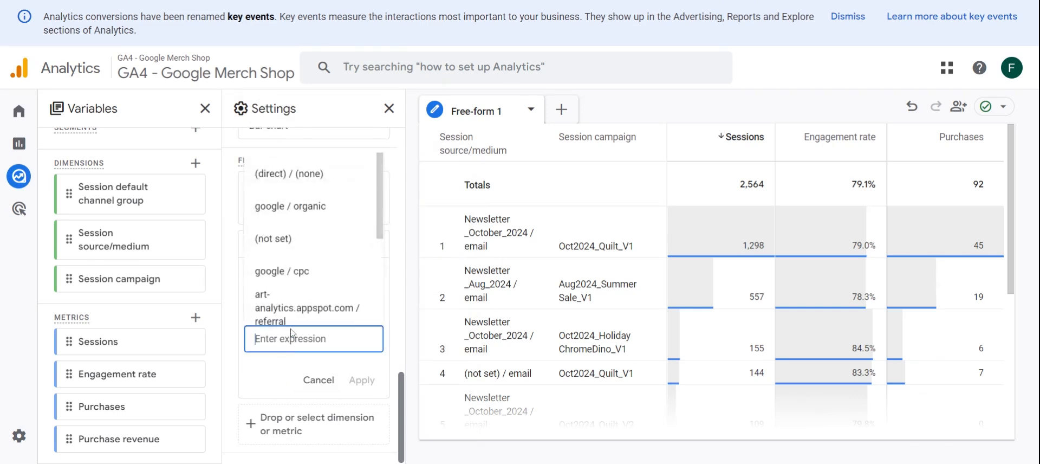
type("Newsletter")
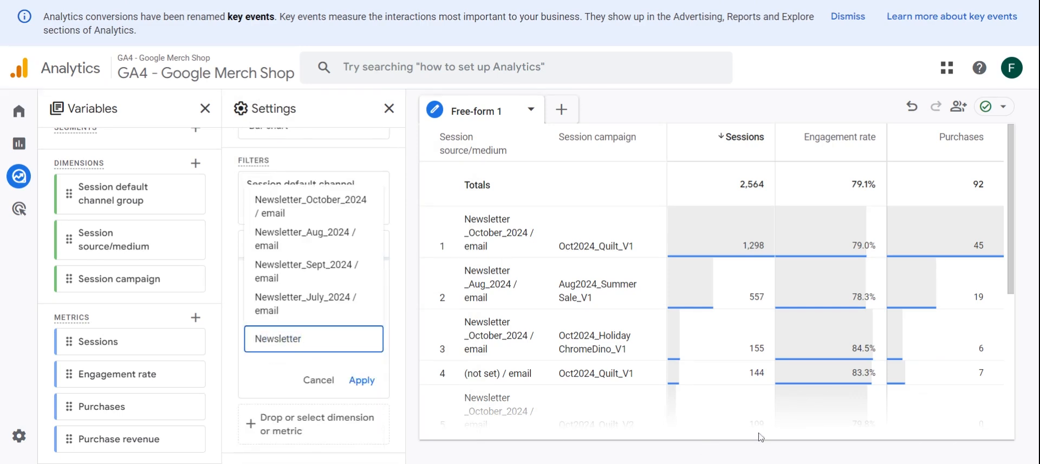
left_click(370, 381)
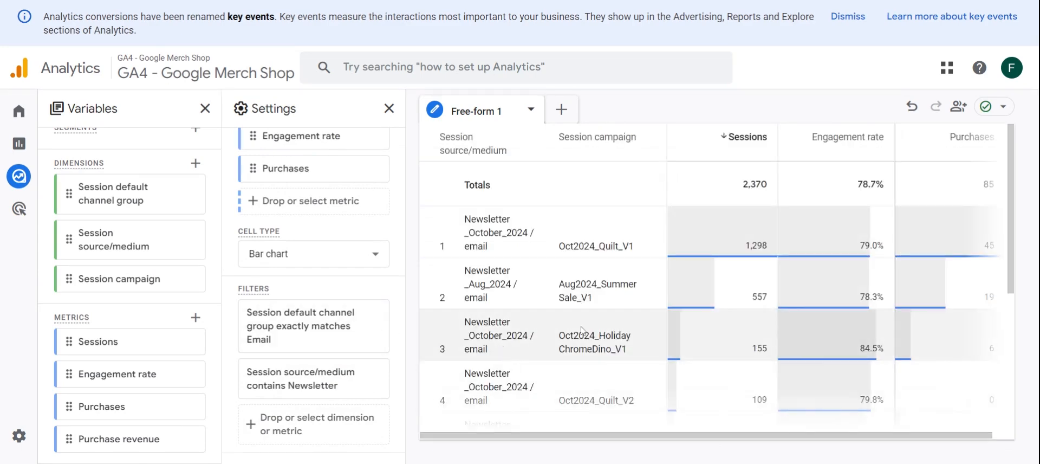
left_click(377, 378)
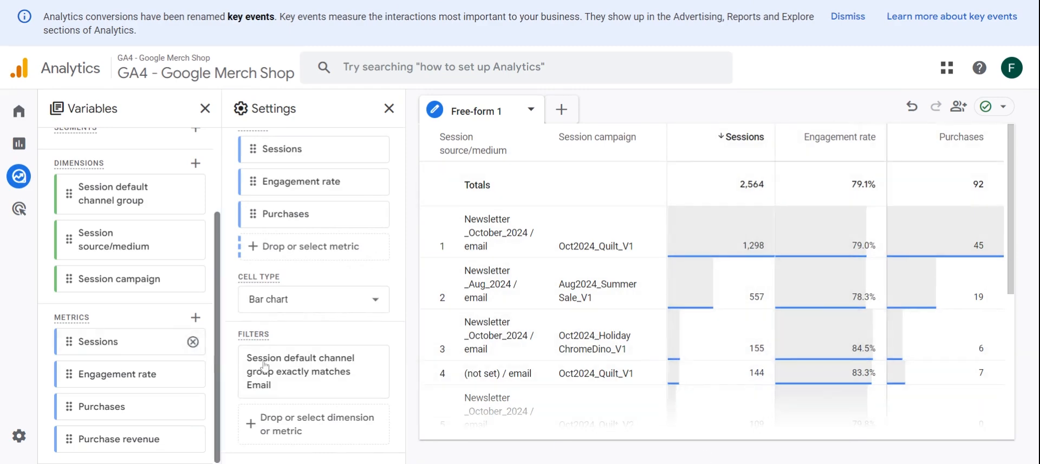
Review the exploration's date range presets and calendar, and leave the date picker without applying a change.
scroll(216, 347, "up", 2)
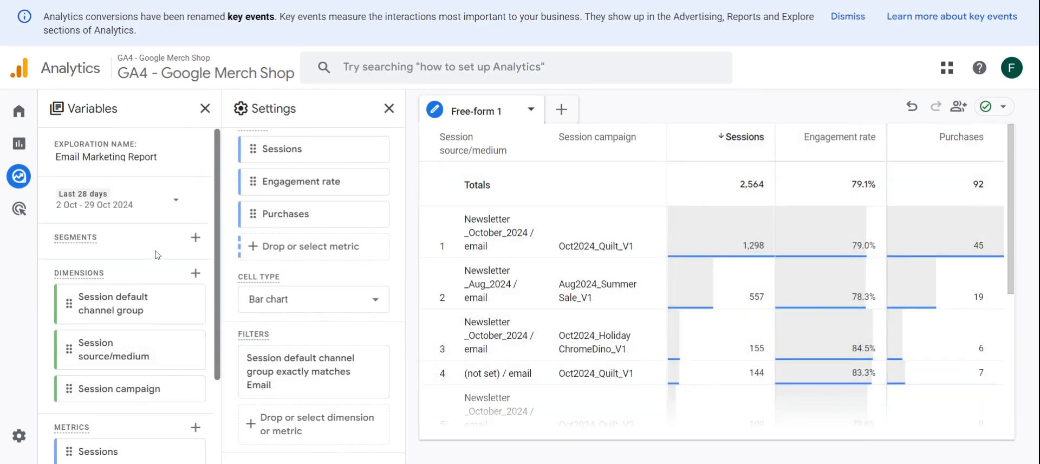
scroll(295, 364, "up", 10)
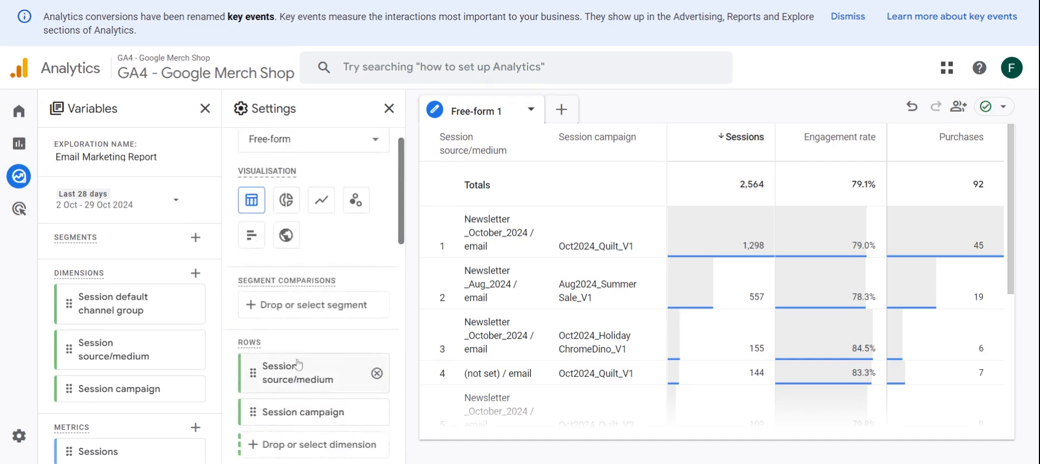
scroll(298, 365, "up", 1)
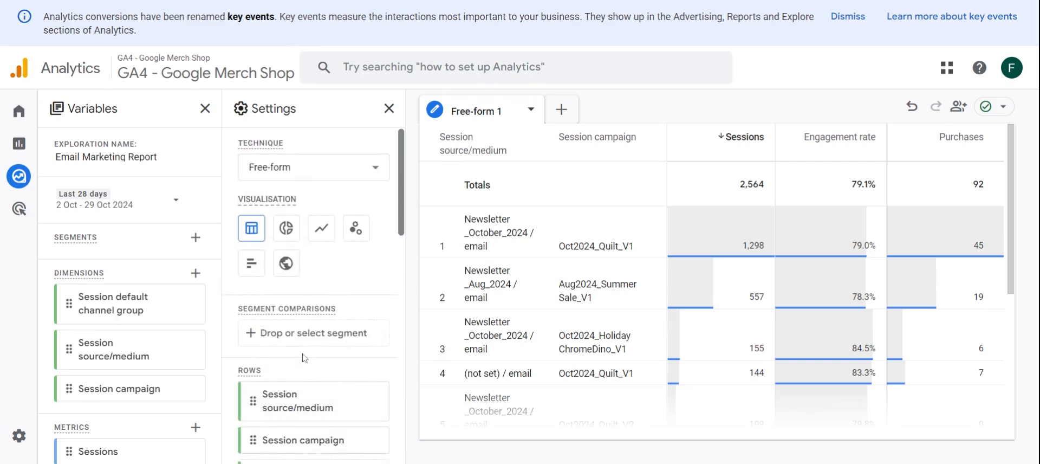
left_click(161, 212)
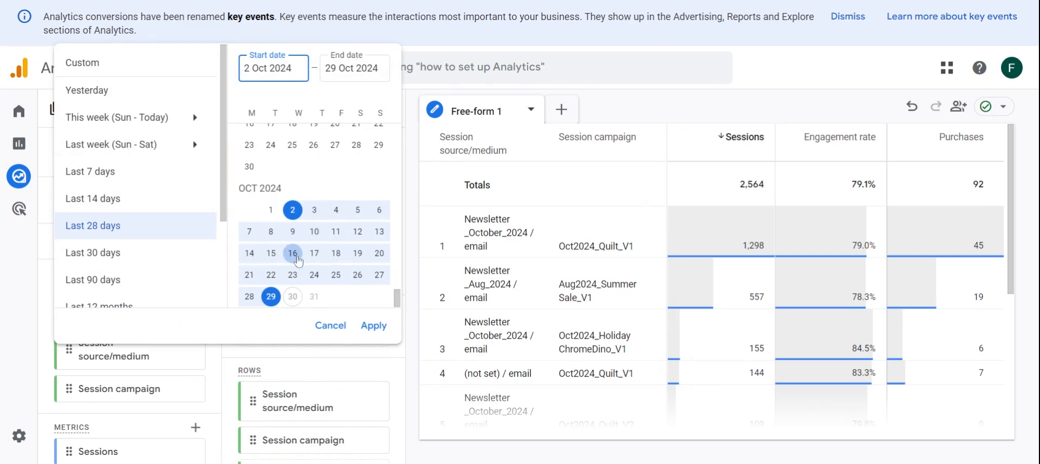
scroll(291, 251, "up", 1)
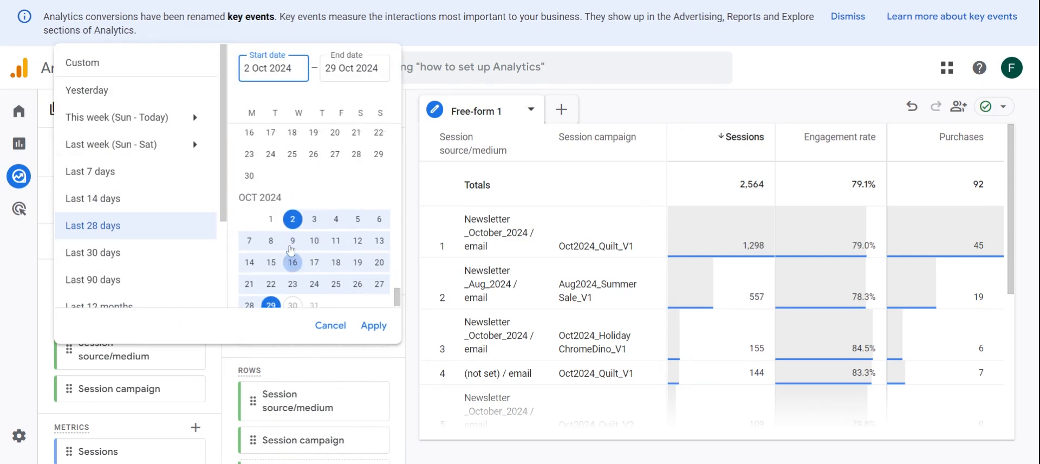
scroll(329, 218, "down", 1)
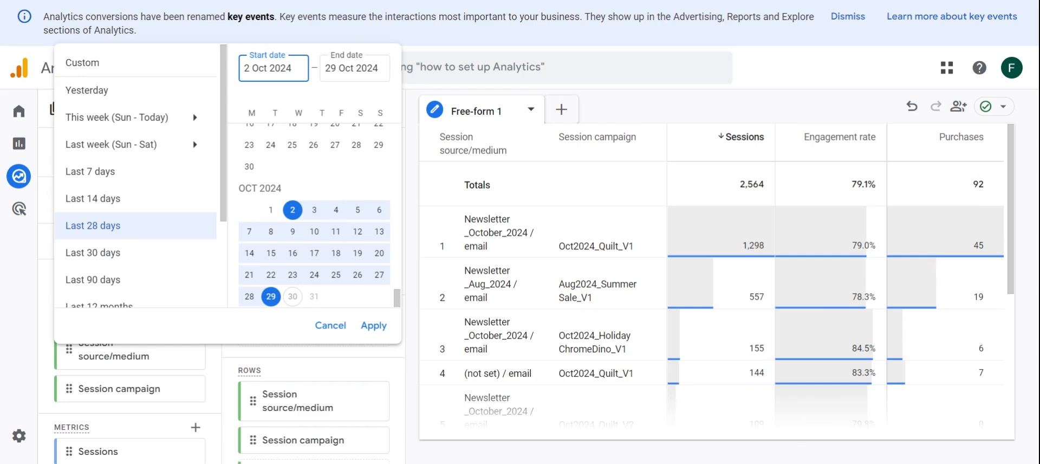
left_click(330, 326)
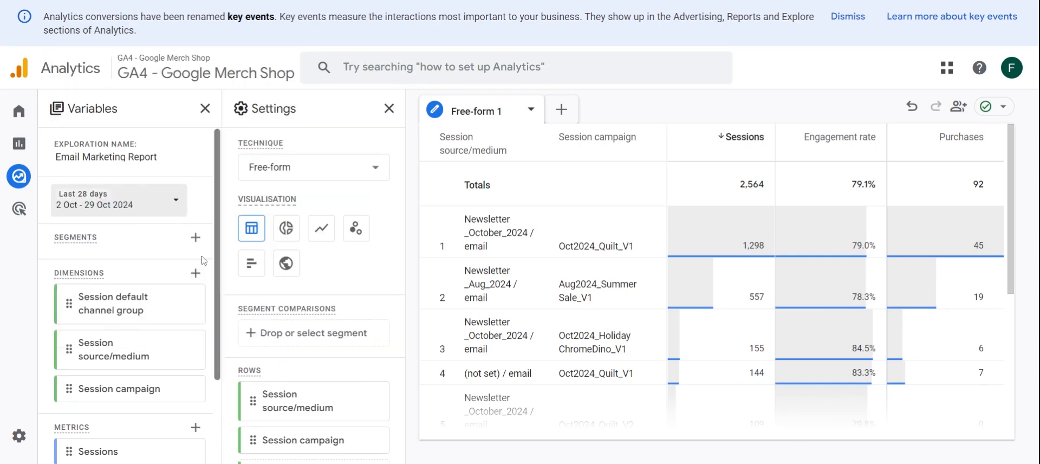